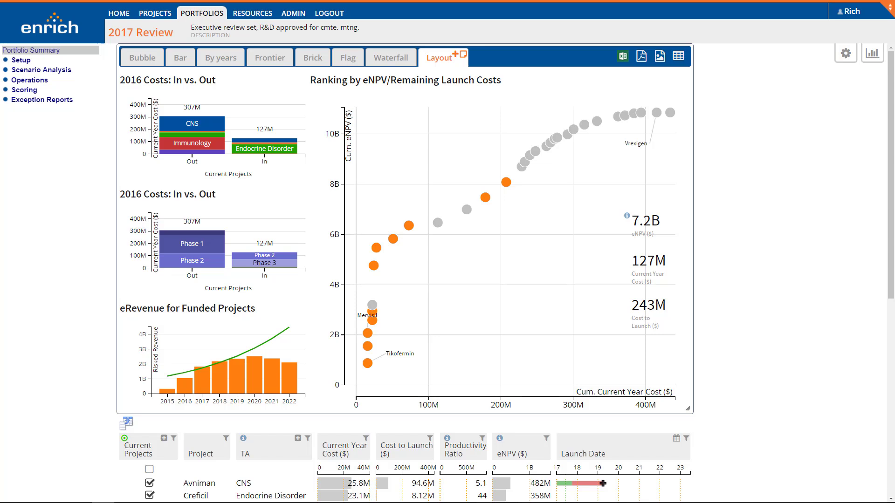
# Step: Show the view panel listing the saved dashboard layouts
pyautogui.click(871, 54)
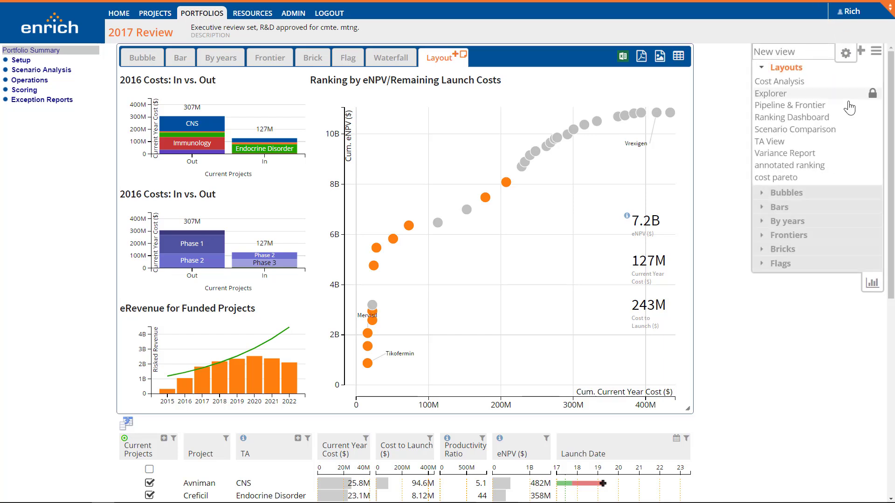
# Step: Switch to the Scenario Comparison layout and expand Optimization Analysis Setup
pyautogui.click(841, 134)
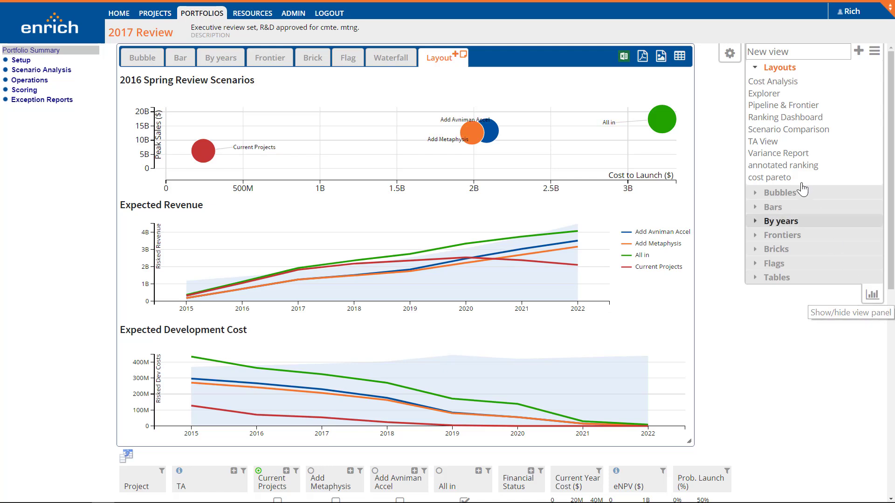
pyautogui.click(729, 55)
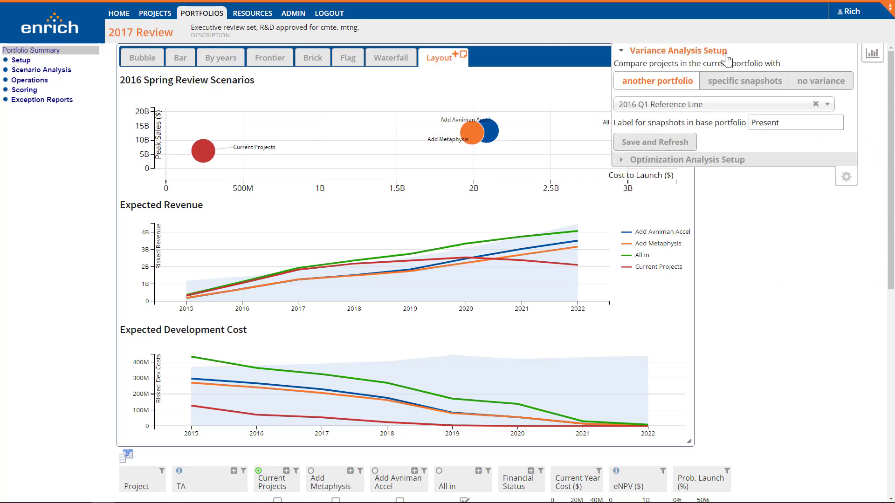
pyautogui.click(712, 162)
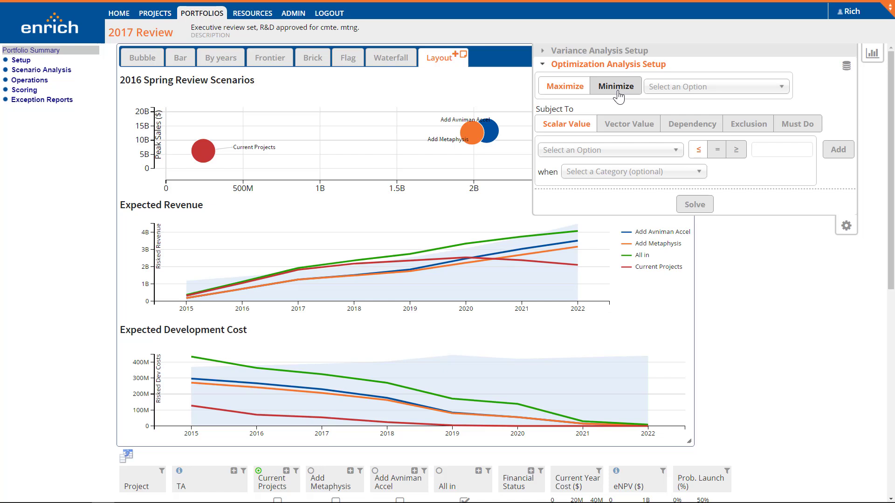
# Step: Set the objective to maximize eNPV ($) instead of the briefly tried Potential Revenue
pyautogui.click(661, 93)
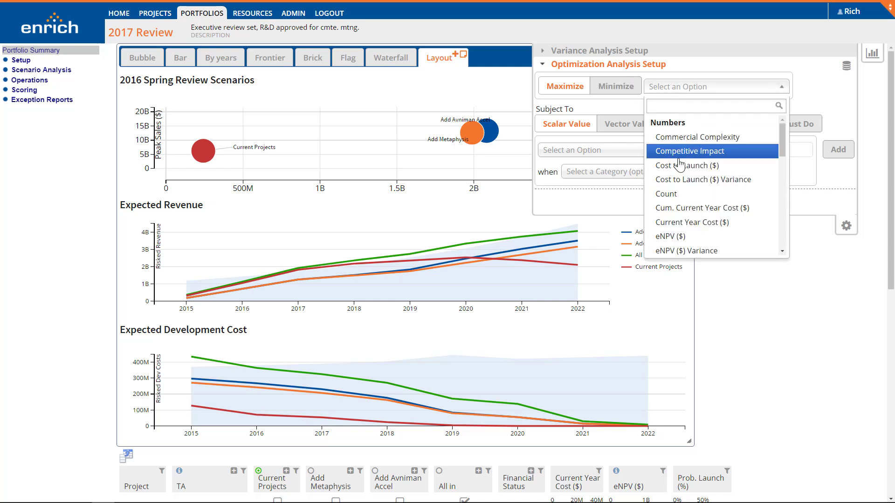
pyautogui.scroll(-6, 687, 182)
pyautogui.scroll(-1, 688, 183)
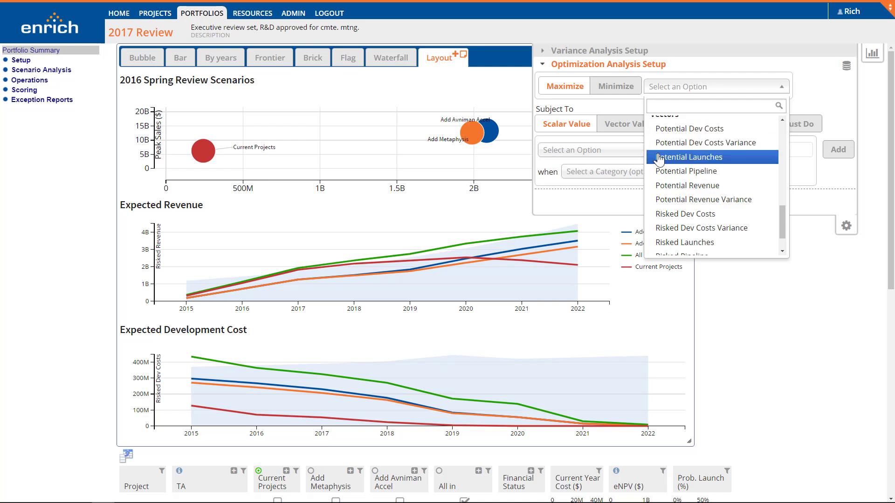
pyautogui.click(660, 185)
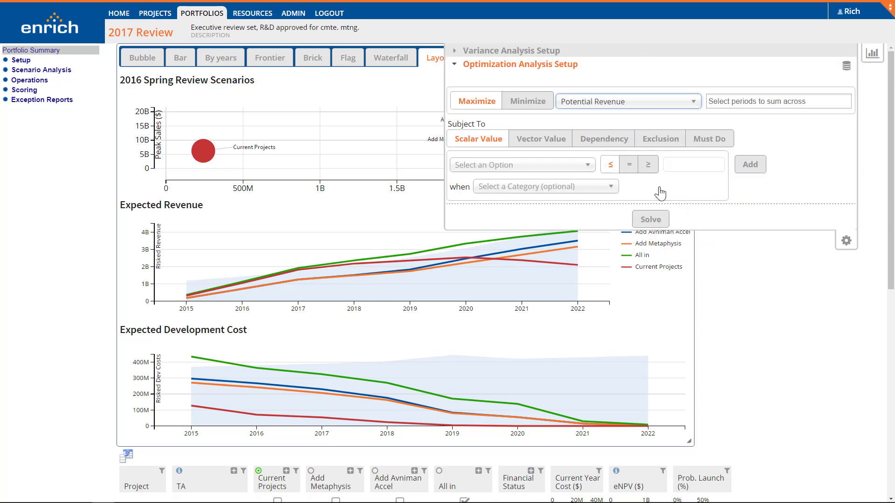
pyautogui.click(732, 103)
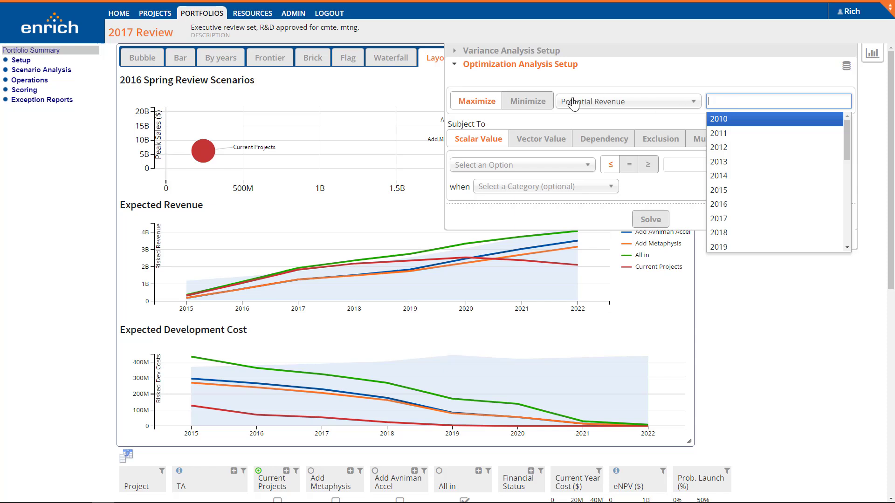
pyautogui.click(588, 104)
pyautogui.scroll(3, 582, 168)
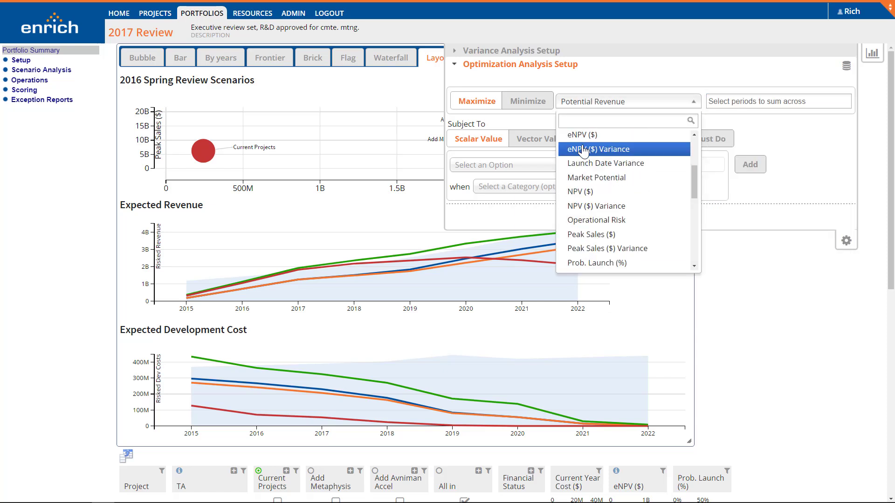
pyautogui.scroll(1, 583, 144)
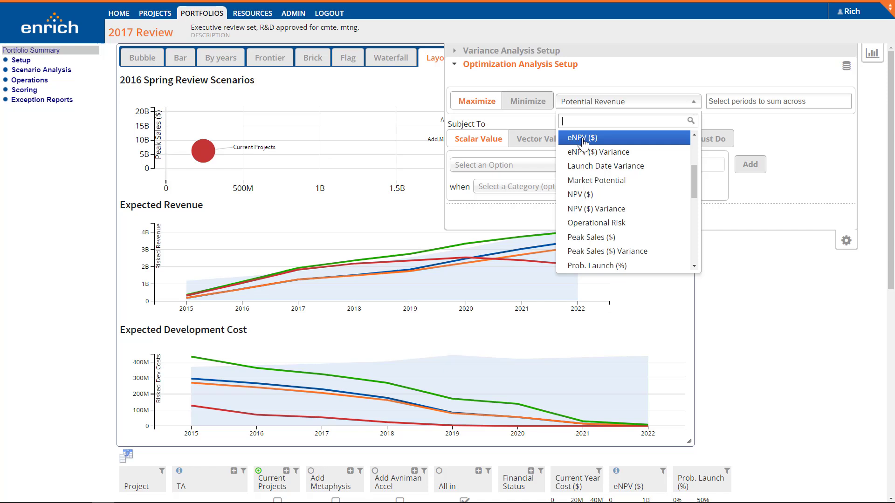
pyautogui.click(582, 137)
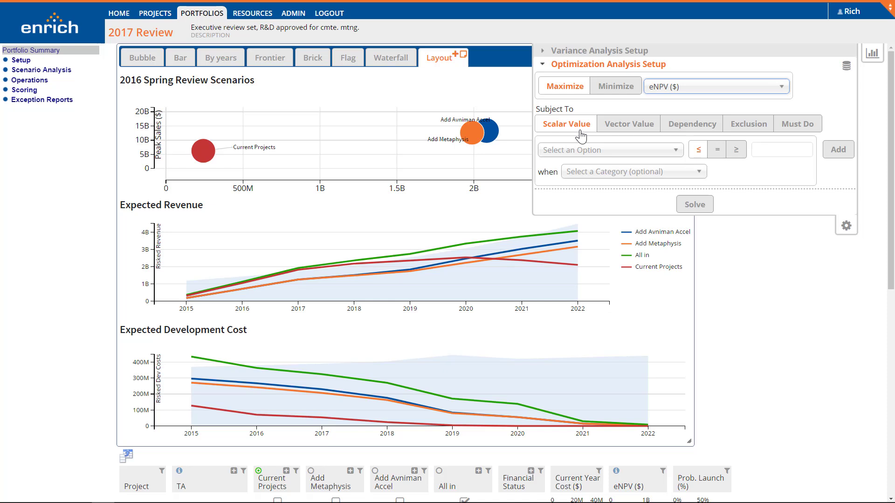
pyautogui.click(611, 135)
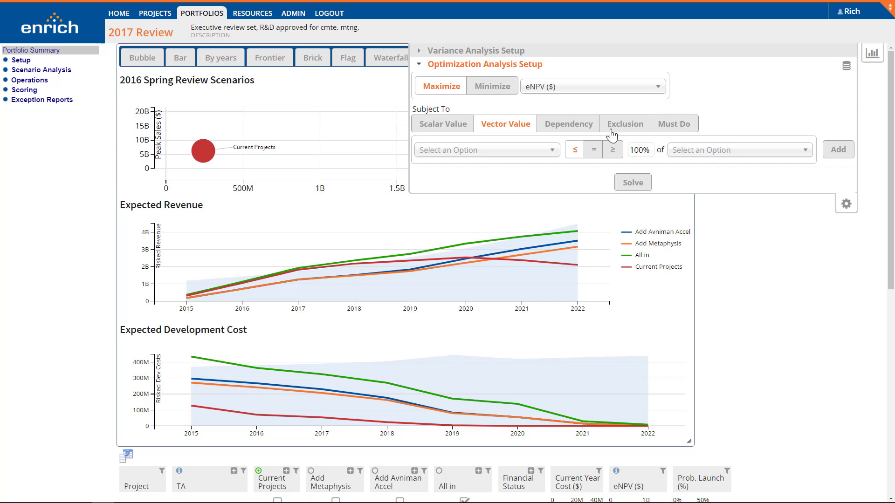
pyautogui.click(537, 151)
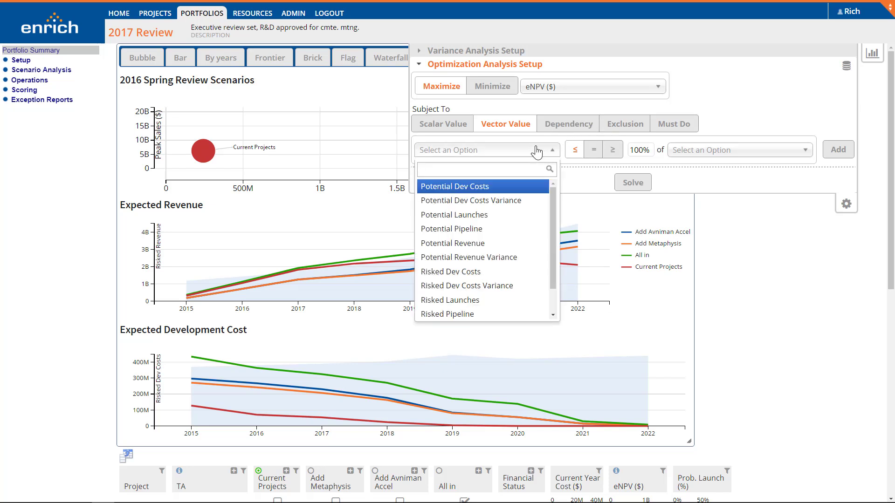
pyautogui.click(696, 151)
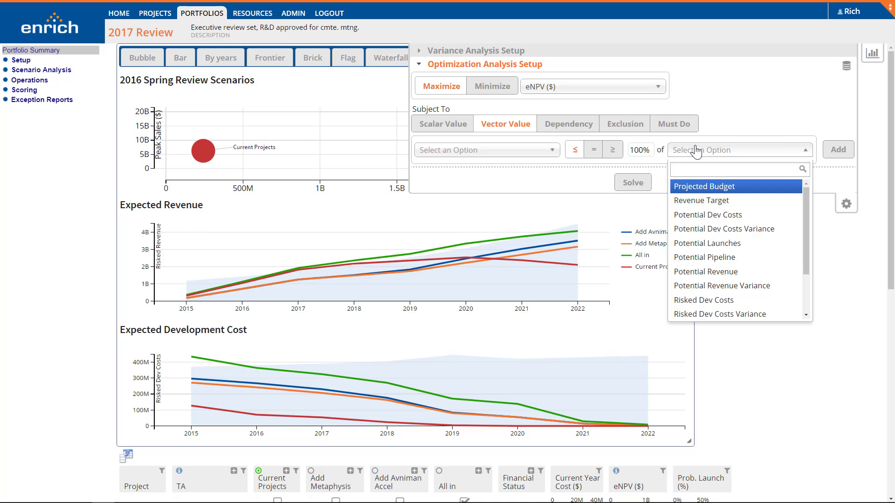
pyautogui.click(582, 127)
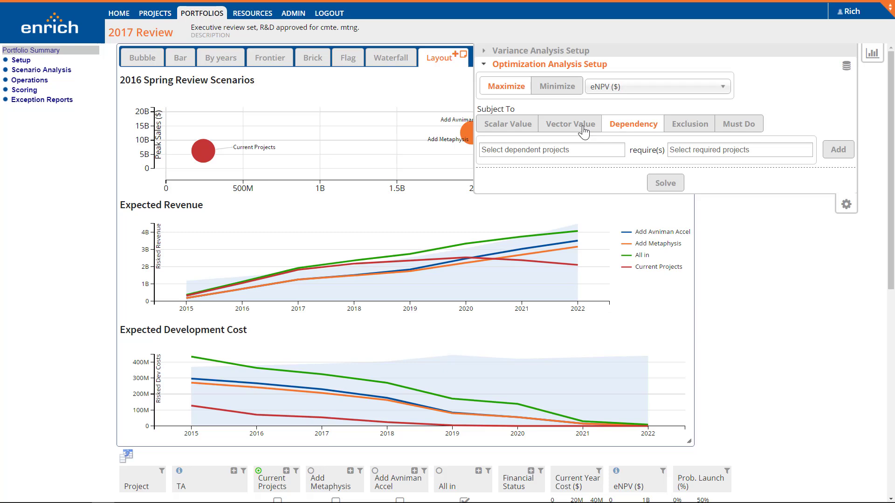
pyautogui.click(673, 130)
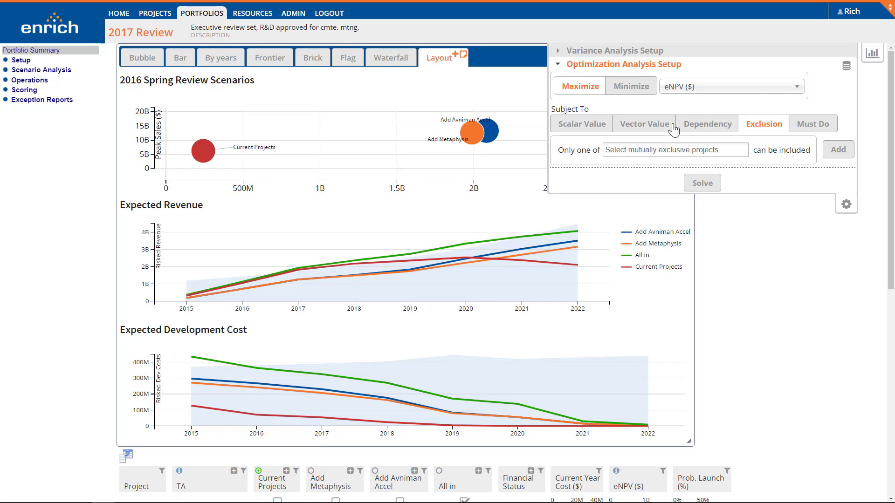
pyautogui.click(675, 147)
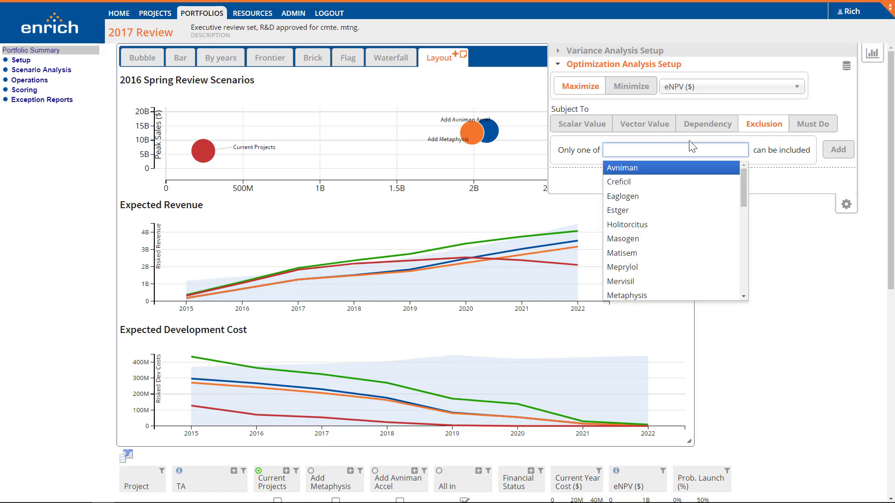
pyautogui.click(815, 127)
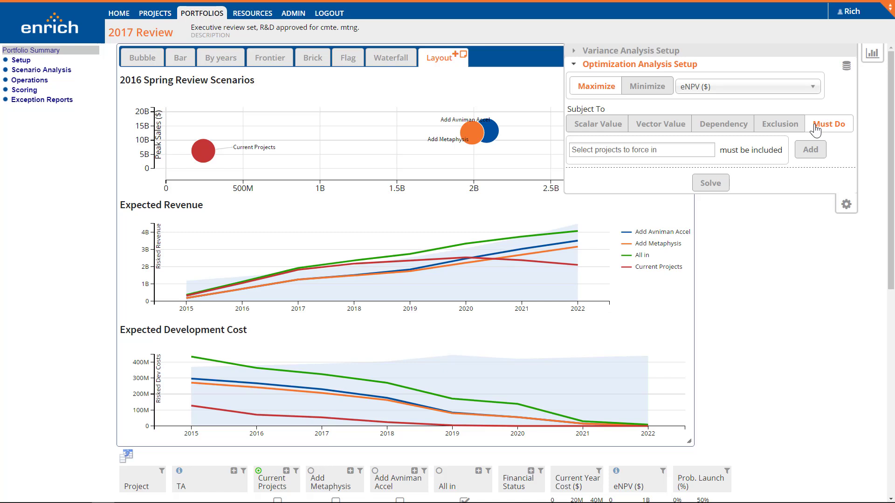
pyautogui.click(693, 151)
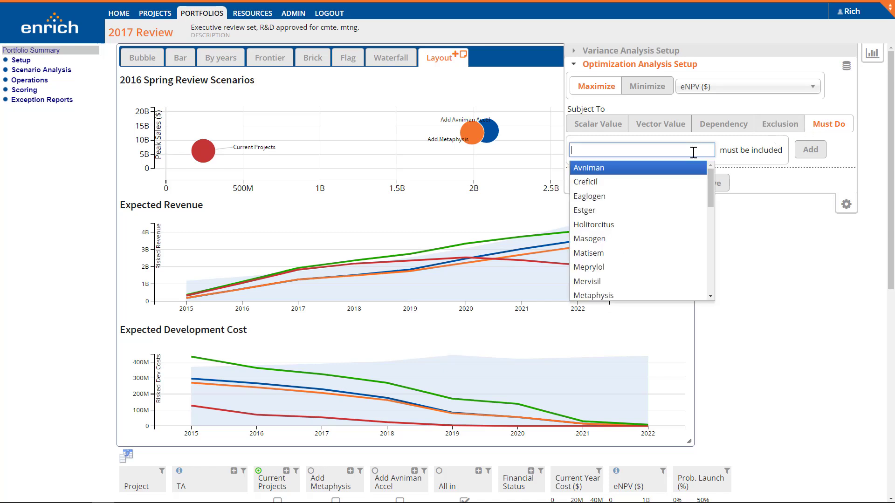
pyautogui.click(602, 127)
pyautogui.click(609, 150)
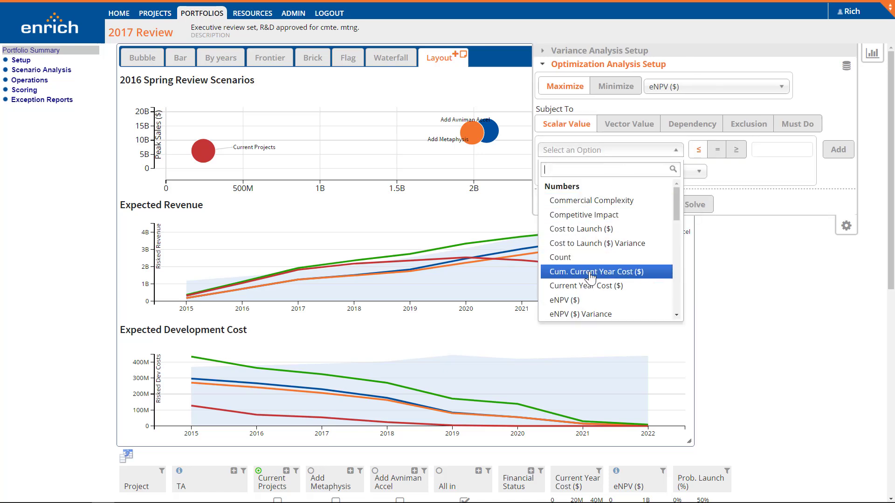
# Step: Add the constraint Current Year Cost ($) ≤ 200M to the optimization
pyautogui.click(592, 291)
pyautogui.click(760, 150)
pyautogui.write('200M')
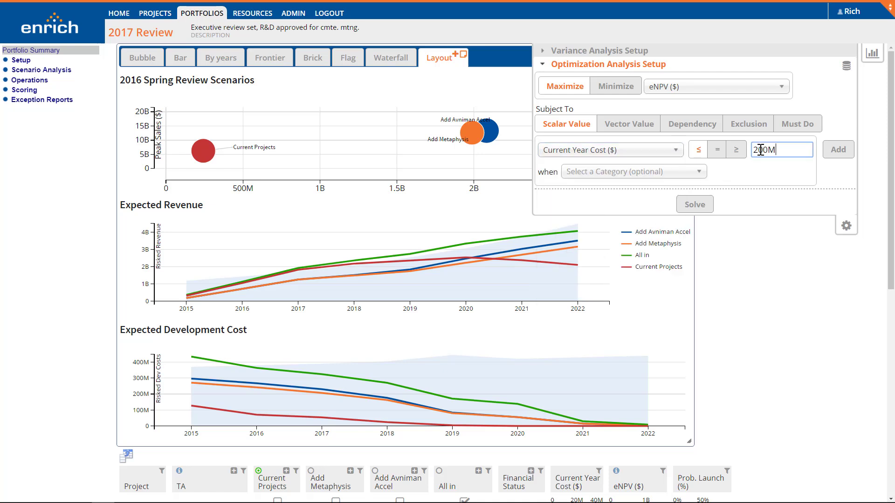
pyautogui.click(837, 150)
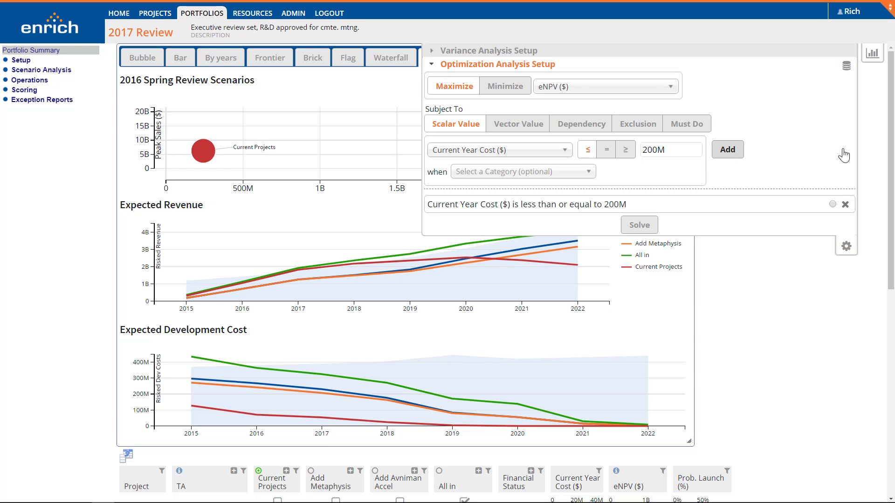
pyautogui.click(845, 69)
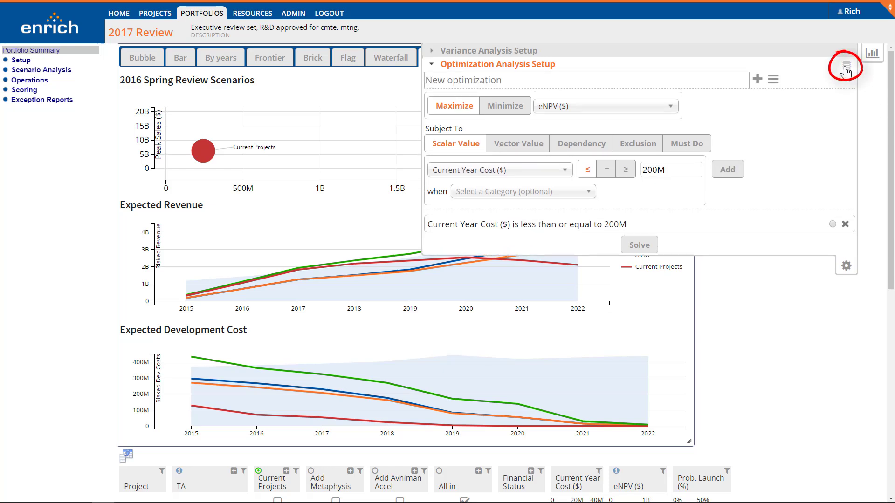
# Step: Save the optimization as 'My first optimization' and solve it, giving eNPV 9.27B with 20 projects
pyautogui.click(654, 83)
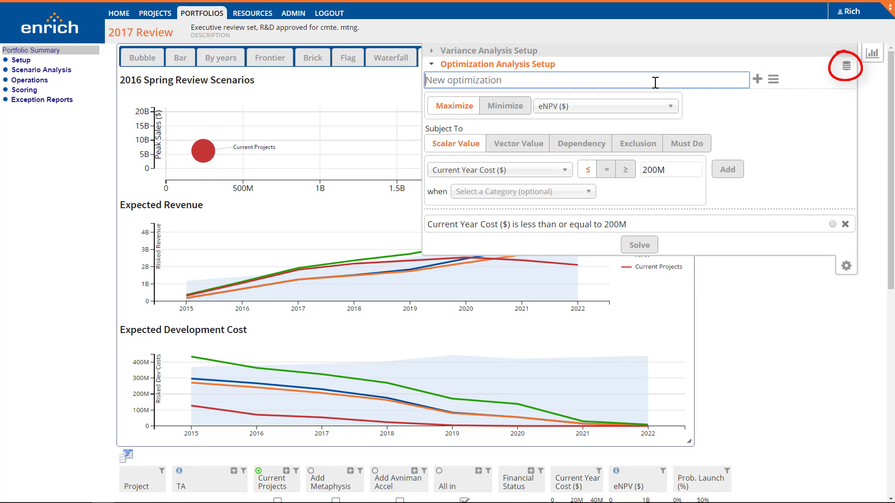
pyautogui.write('My fir')
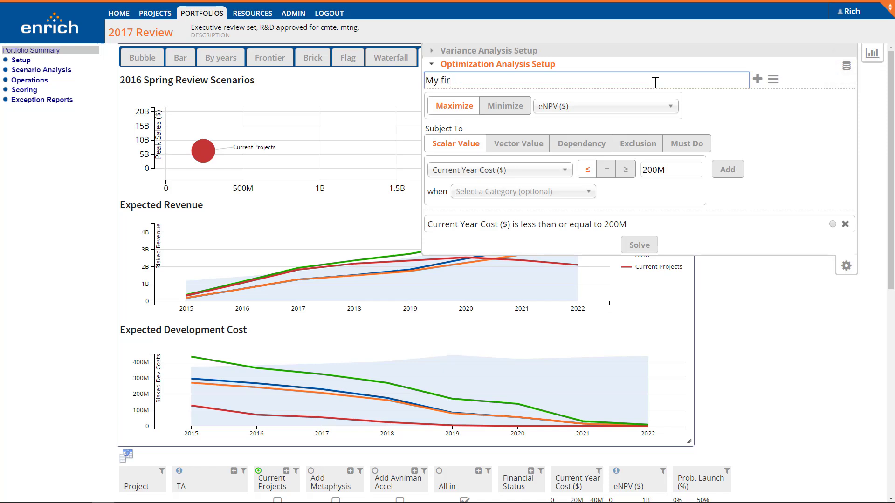
pyautogui.write('st optimization')
pyautogui.press('Return')
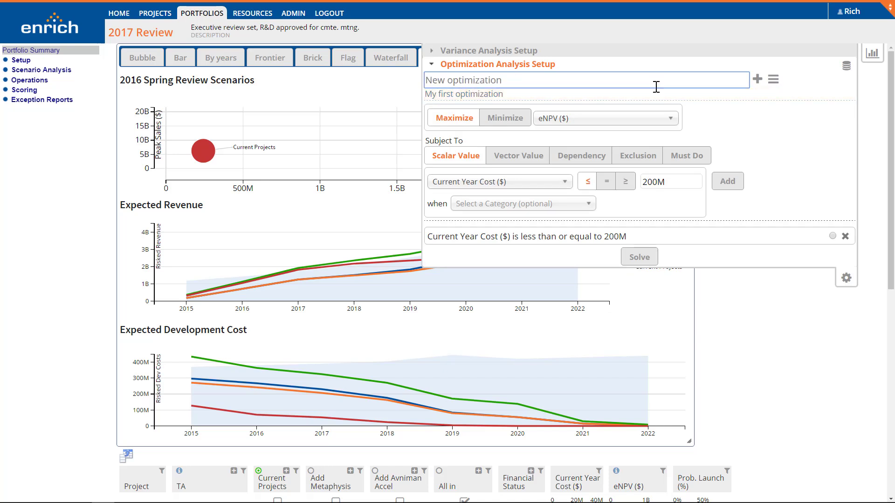
pyautogui.click(639, 258)
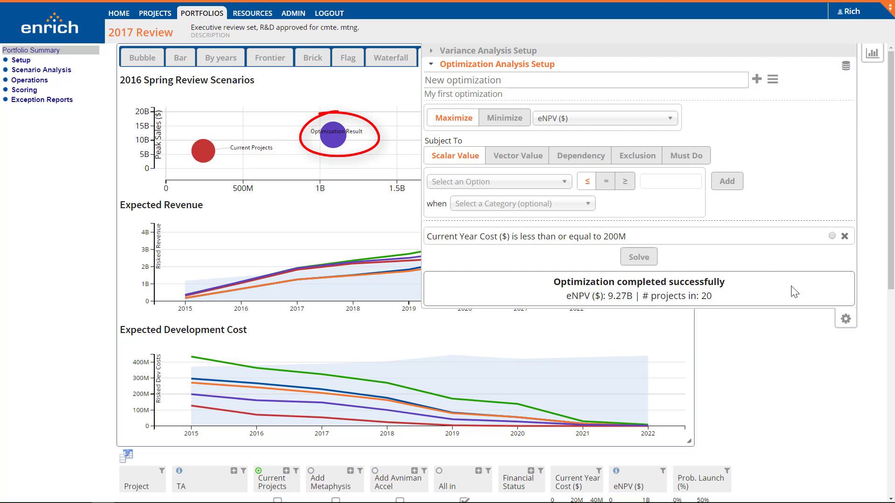
# Step: Close the optimization setup and move the Optimization Result label below its bubble
pyautogui.click(846, 319)
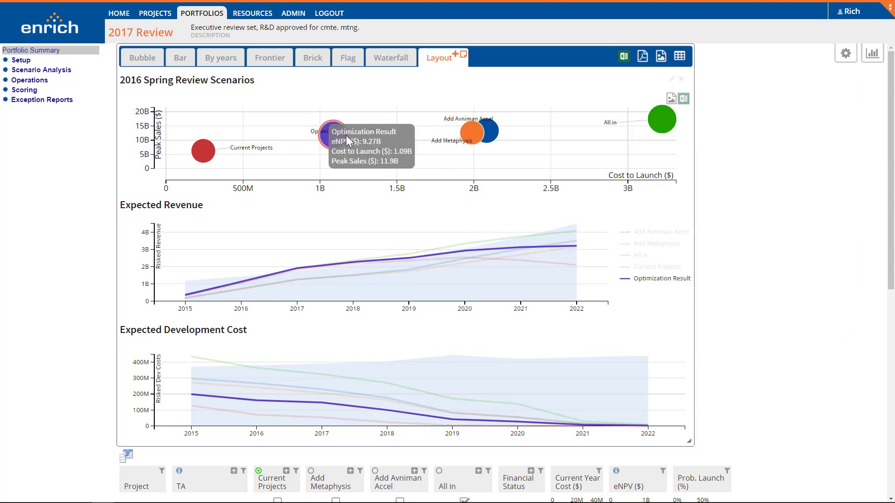
pyautogui.moveTo(354, 139); pyautogui.dragTo(355, 161)
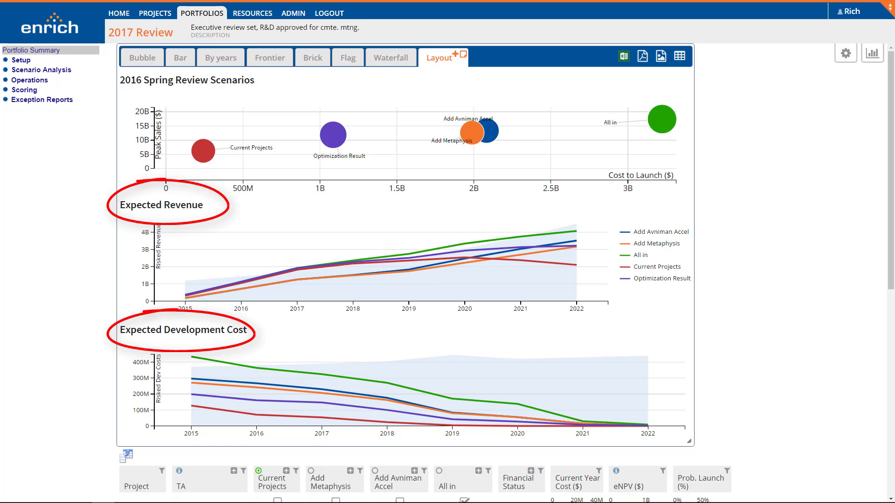
pyautogui.moveTo(333, 139)
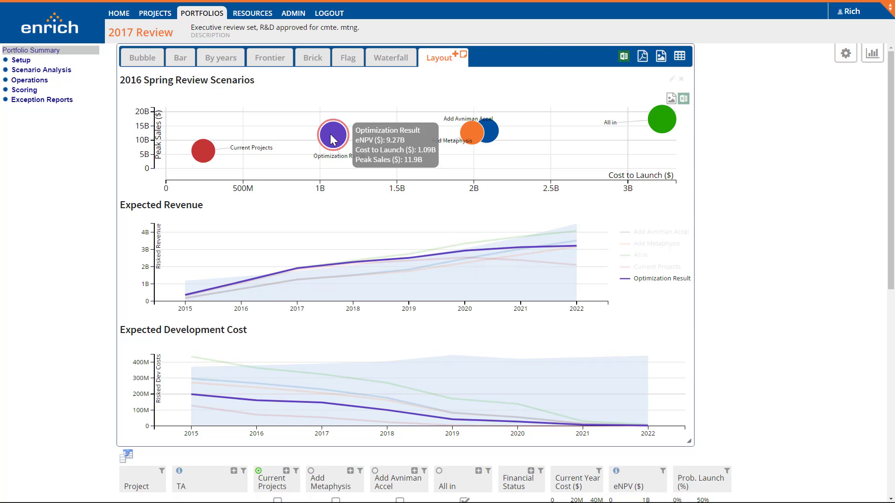
pyautogui.moveTo(209, 159)
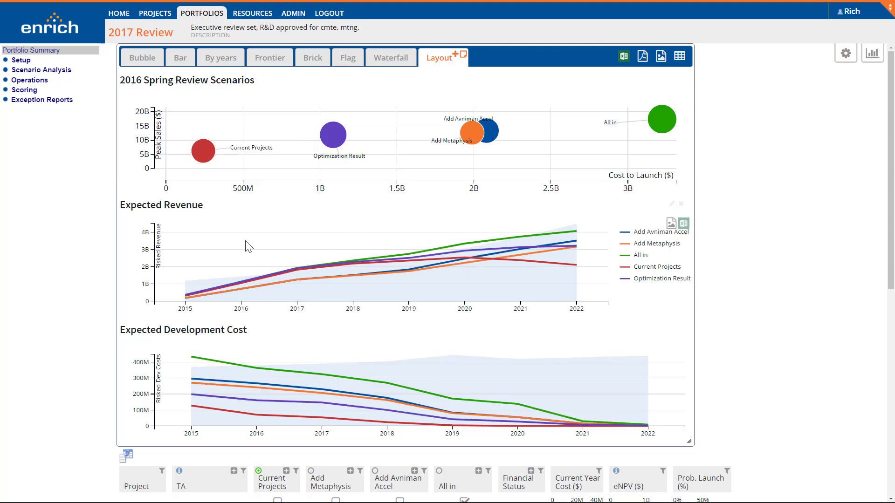
pyautogui.scroll(-4, 246, 241)
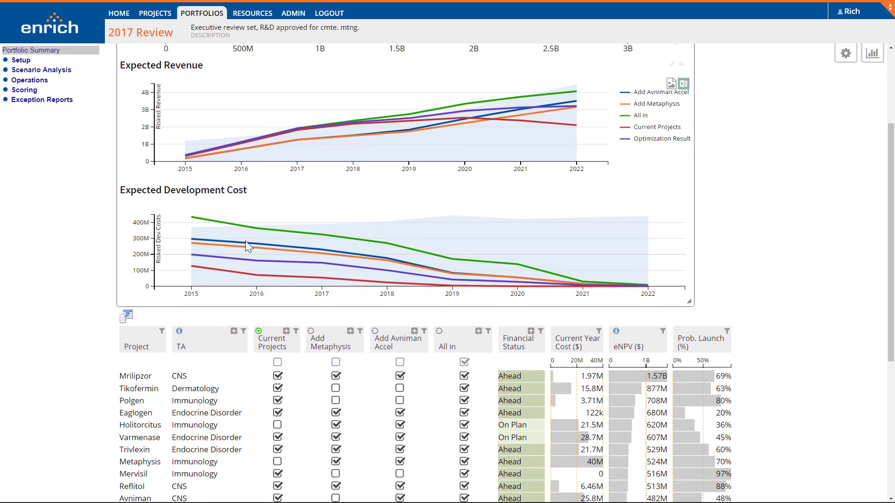
# Step: Insert an Optimization Result column into the project table header from the column picker
pyautogui.scroll(-2, 245, 240)
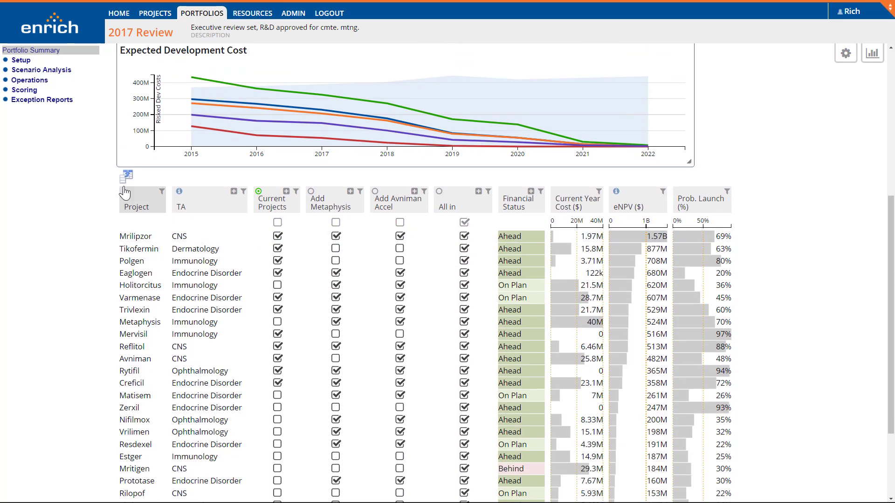
pyautogui.click(126, 179)
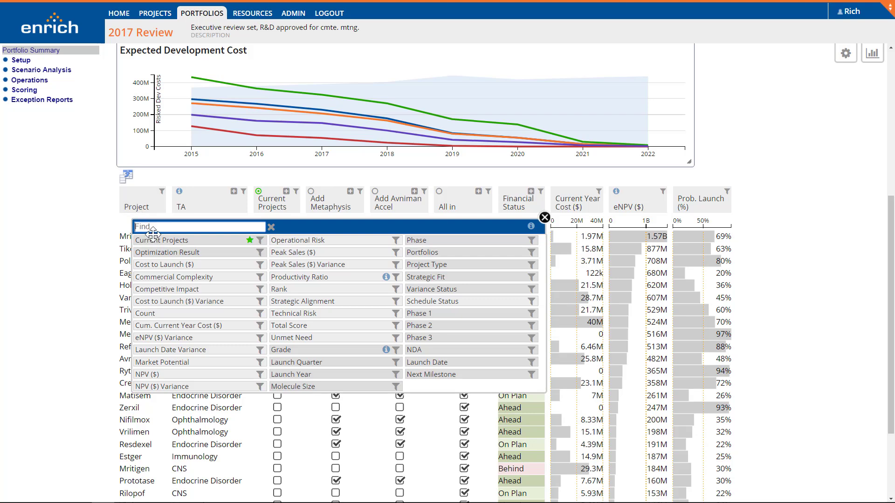
pyautogui.moveTo(165, 255); pyautogui.dragTo(277, 200)
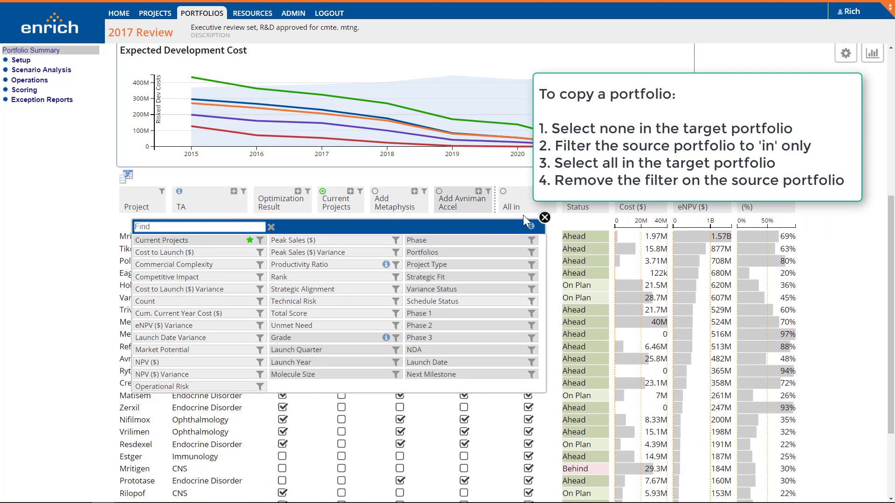
pyautogui.click(544, 218)
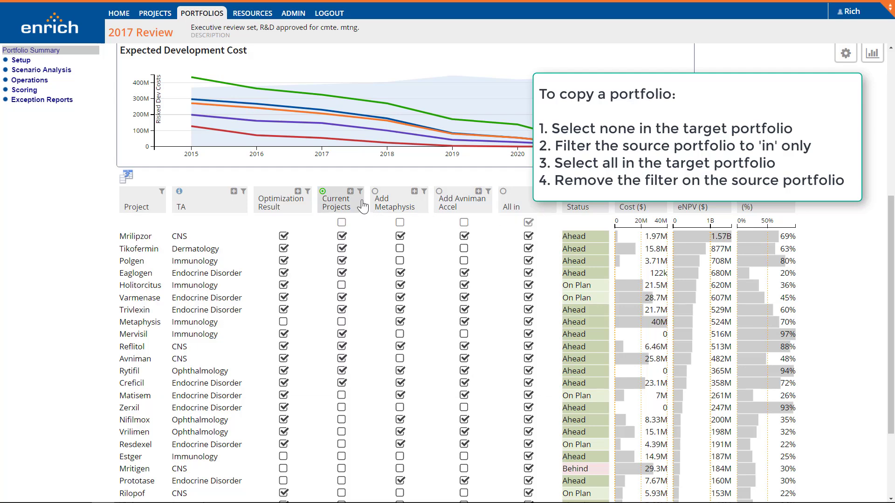
# Step: Make Current Projects match the Optimization Result's In projects, then clear the filter
pyautogui.click(341, 223)
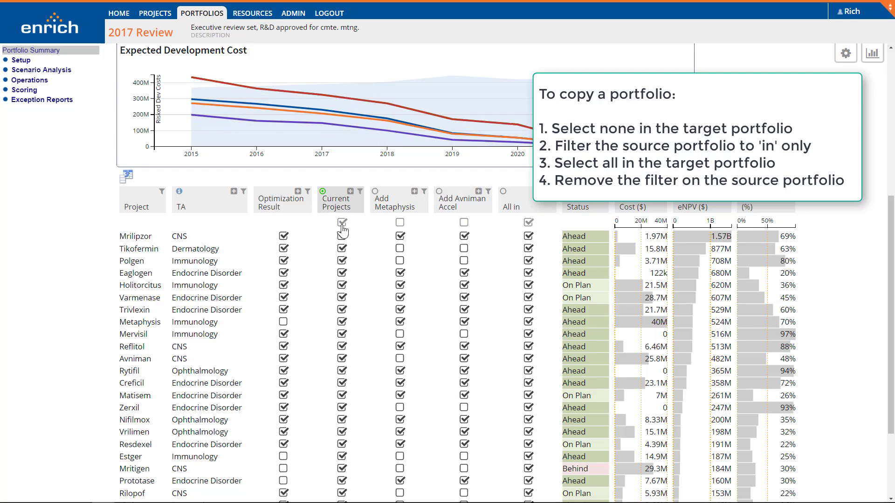
pyautogui.click(342, 223)
pyautogui.click(307, 191)
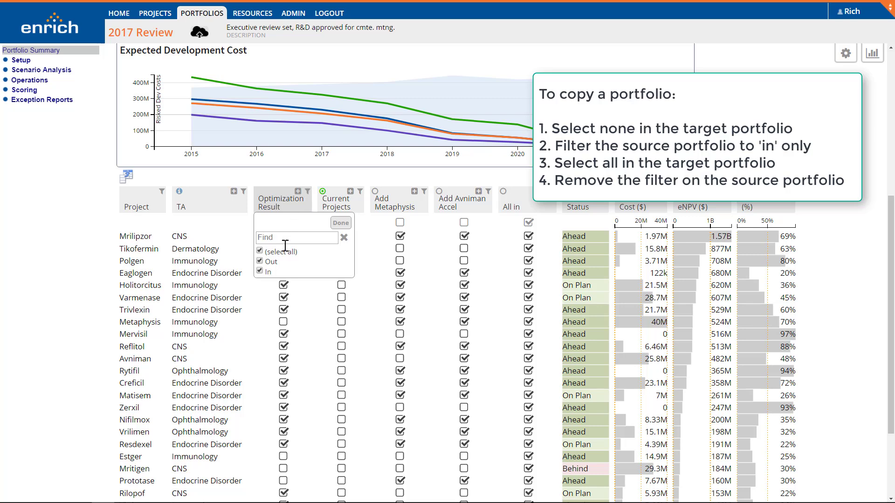
pyautogui.click(271, 263)
pyautogui.click(340, 222)
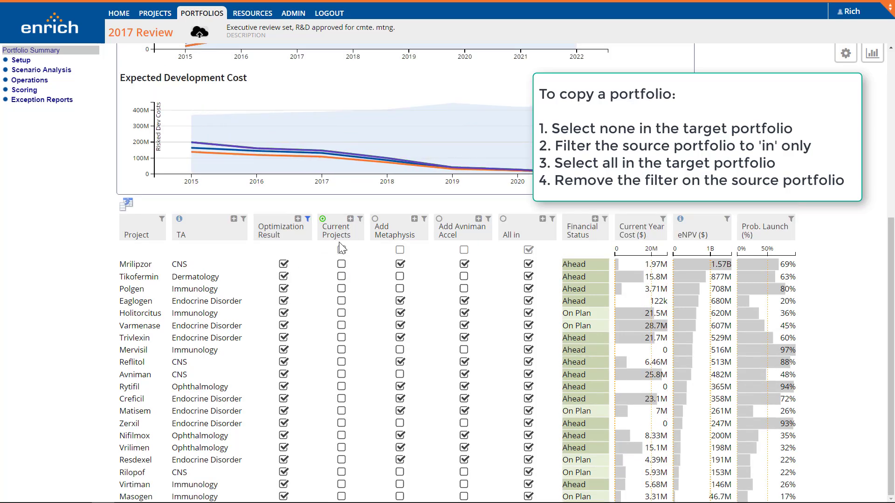
pyautogui.click(342, 250)
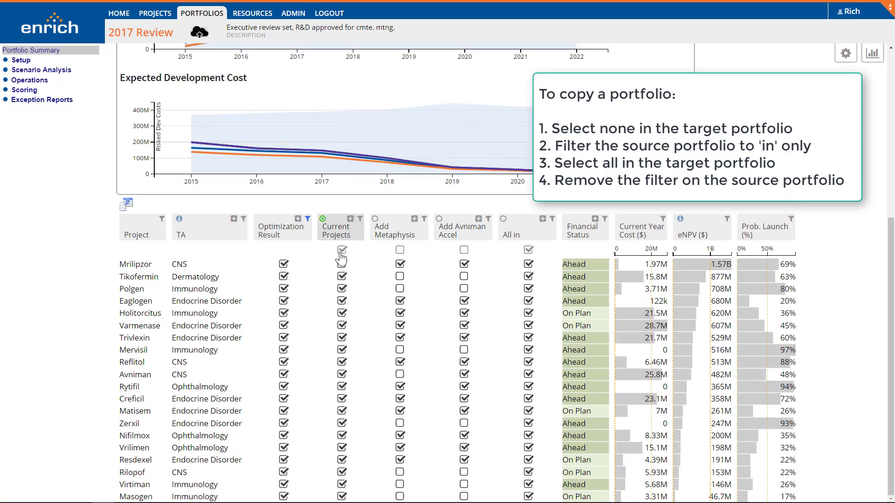
pyautogui.click(307, 218)
pyautogui.click(281, 279)
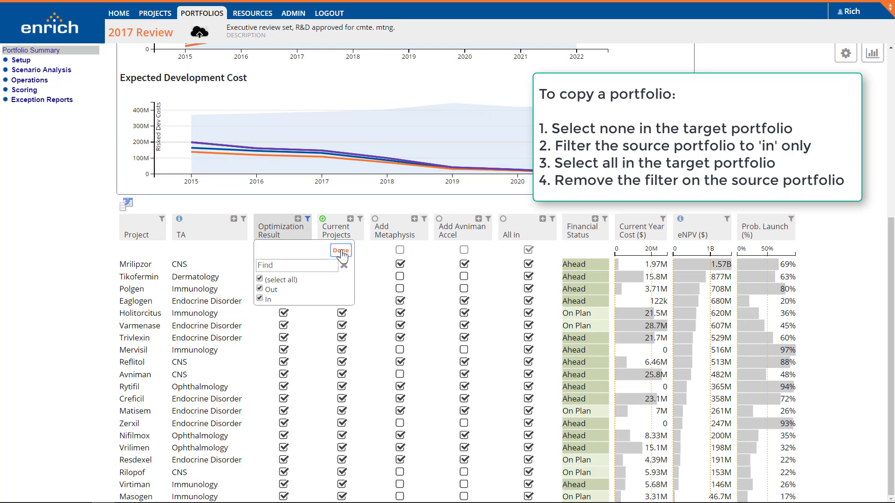
pyautogui.click(341, 251)
pyautogui.scroll(4, 414, 233)
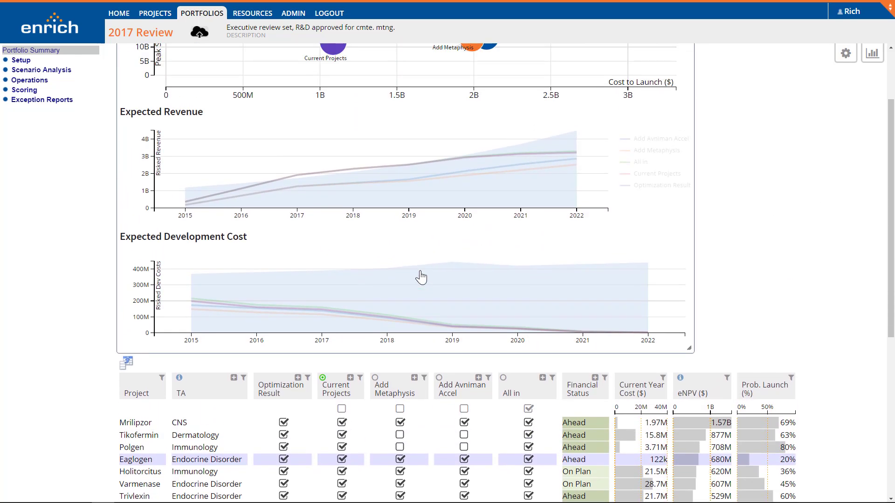
# Step: Remove Eaglogen, Polgen, Tikofermin and Varmenase from Current Projects and hide the charts
pyautogui.click(341, 460)
pyautogui.click(341, 447)
pyautogui.click(341, 434)
pyautogui.click(341, 484)
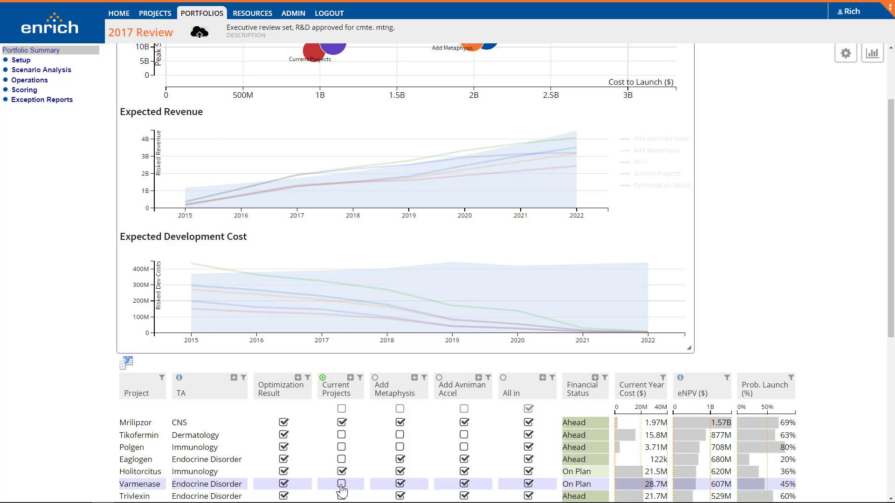
pyautogui.scroll(2, 341, 489)
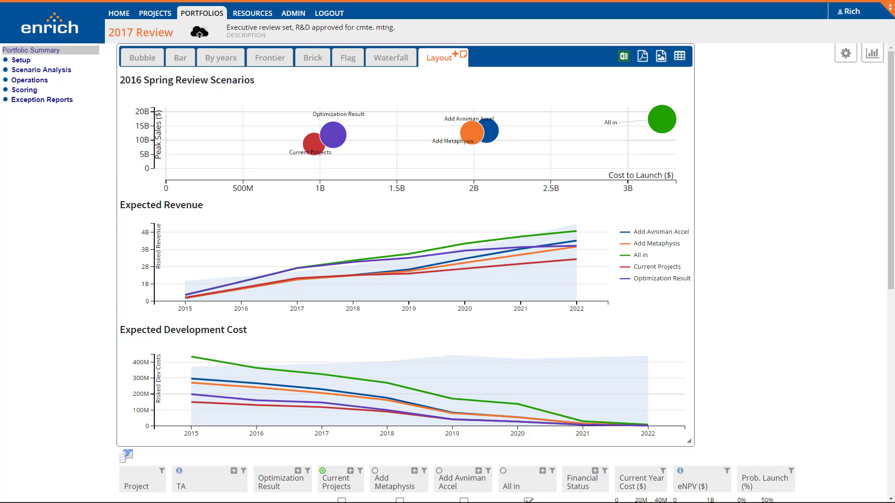
pyautogui.click(438, 58)
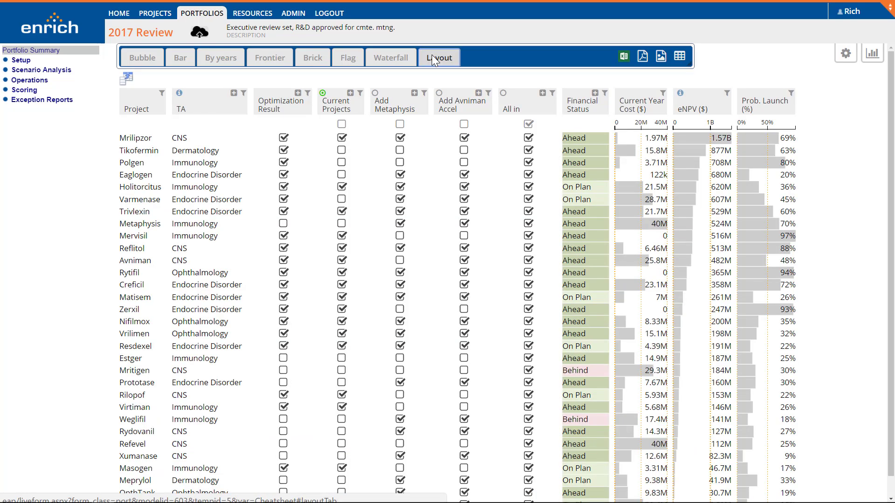
# Step: Add a Phase column that groups projects with subtotals, and reopen the optimization setup
pyautogui.click(126, 79)
pyautogui.moveTo(413, 142); pyautogui.dragTo(267, 111)
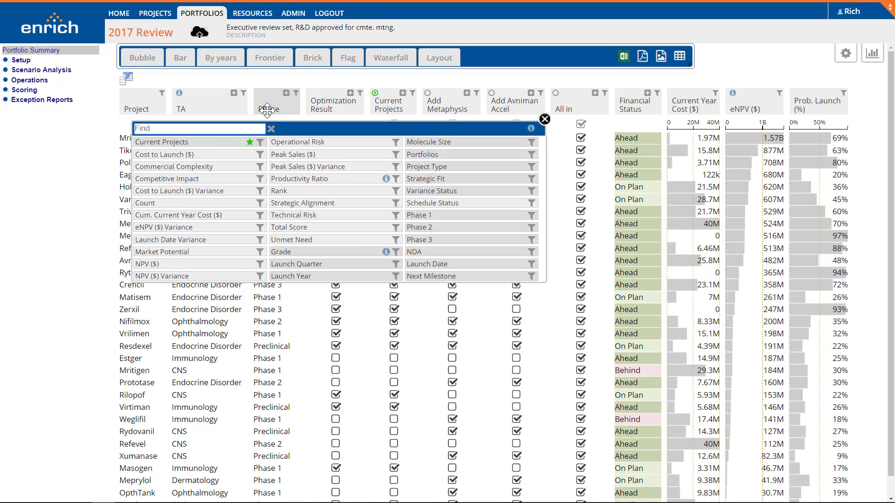
pyautogui.click(286, 93)
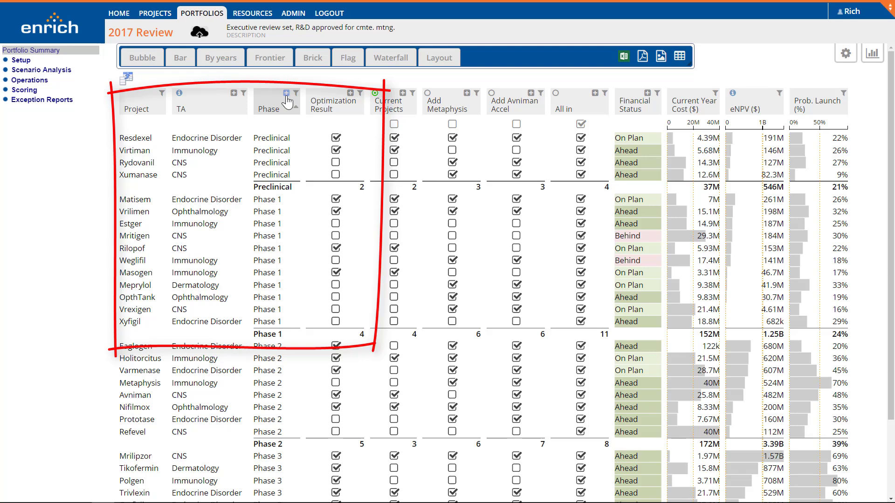
pyautogui.click(845, 56)
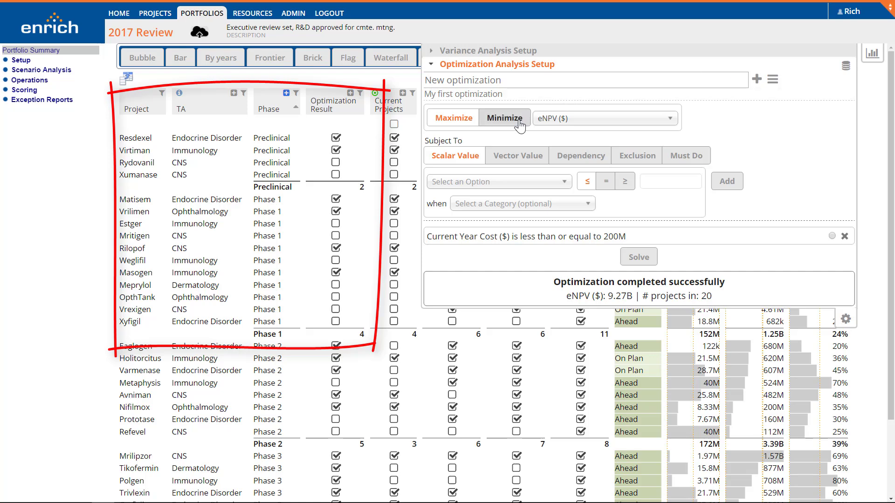
# Step: Define a new constraint requiring a Count of at least 10
pyautogui.click(466, 183)
pyautogui.write('count')
pyautogui.press('Return')
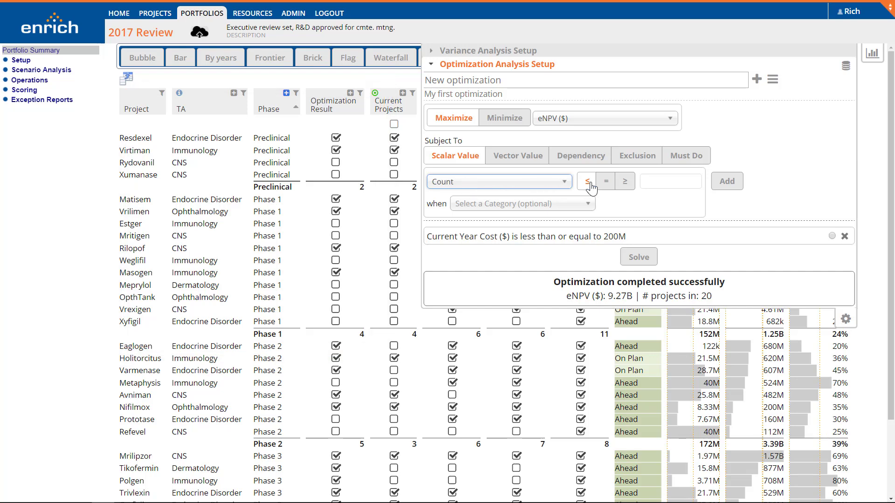
pyautogui.click(625, 185)
pyautogui.click(655, 182)
pyautogui.write('10')
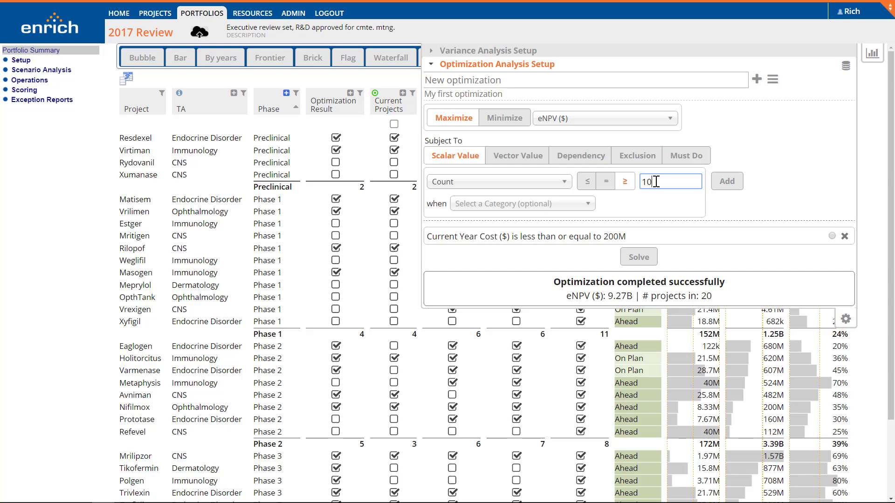
# Step: Limit the count to Preclinical and Phase 1 projects, add it, and re-solve the optimization
pyautogui.click(571, 205)
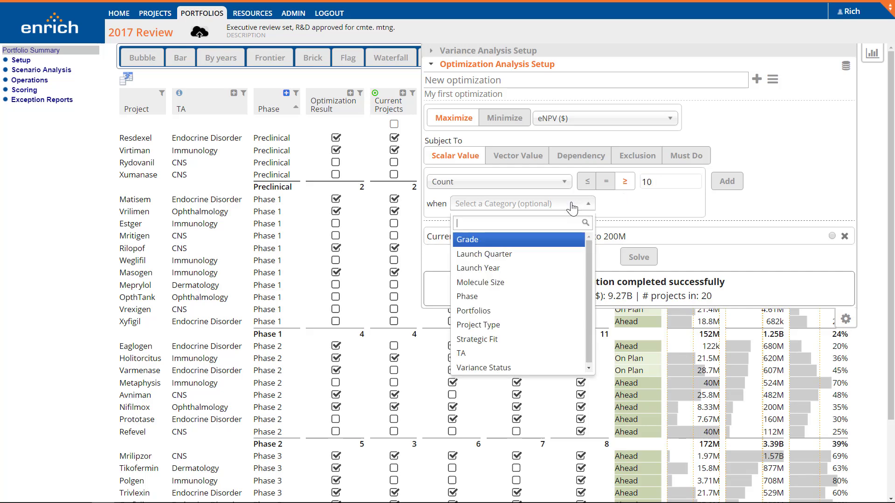
pyautogui.write('phas')
pyautogui.press('Return')
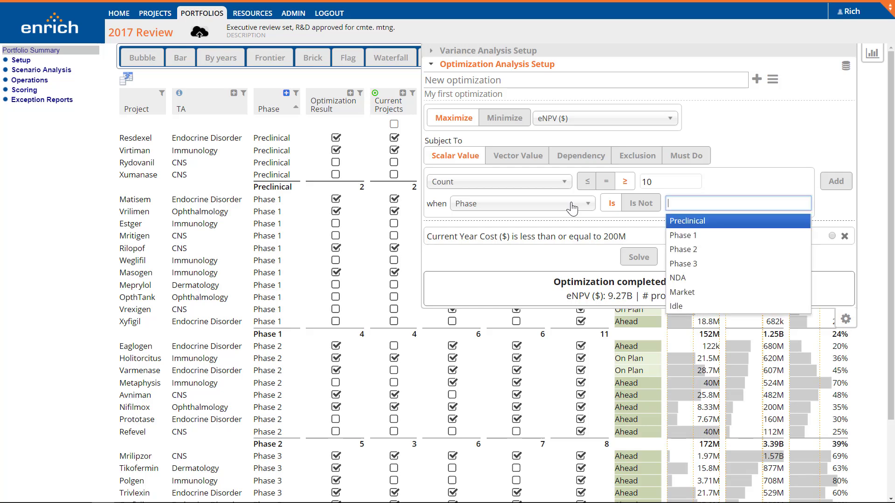
pyautogui.press('Return')
pyautogui.write('p')
pyautogui.press('Return')
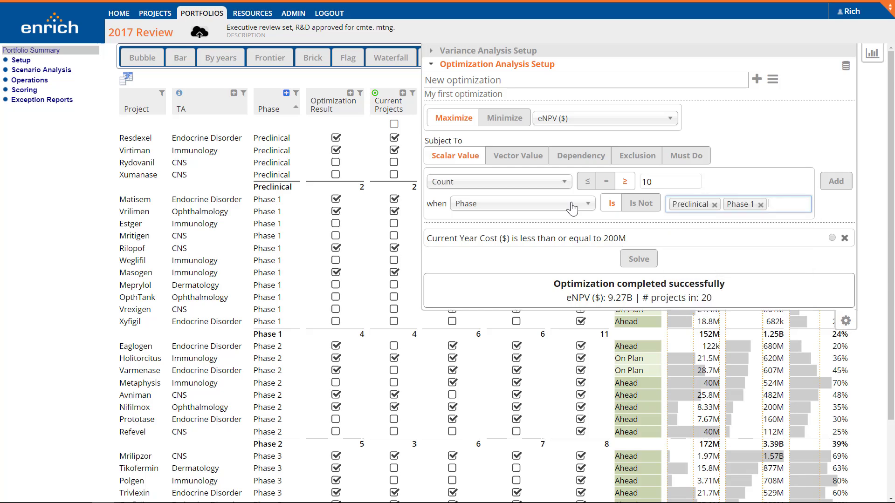
pyautogui.click(835, 184)
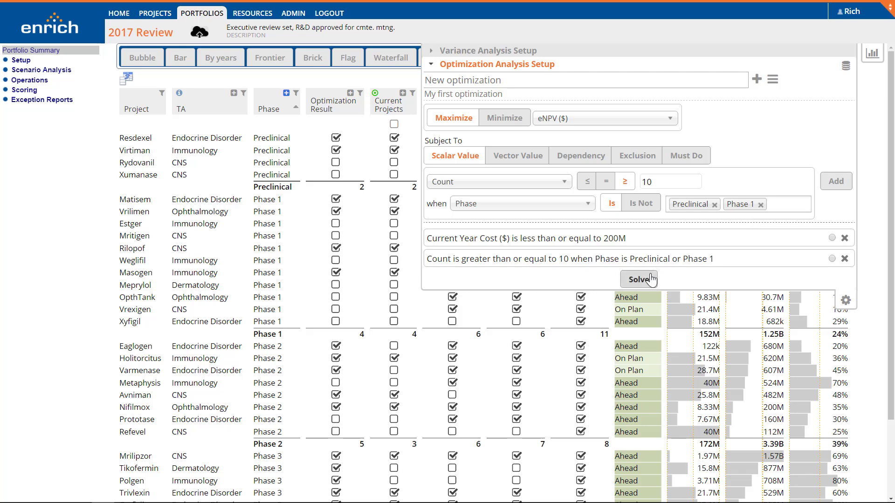
pyautogui.click(651, 278)
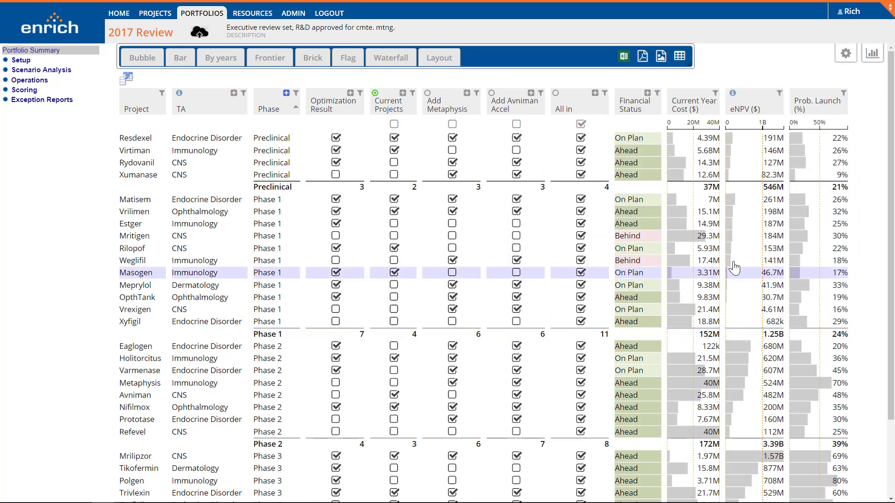
# Step: Review the scenario charts, then reopen the setup showing eNPV 8.81B with 22 projects
pyautogui.click(448, 65)
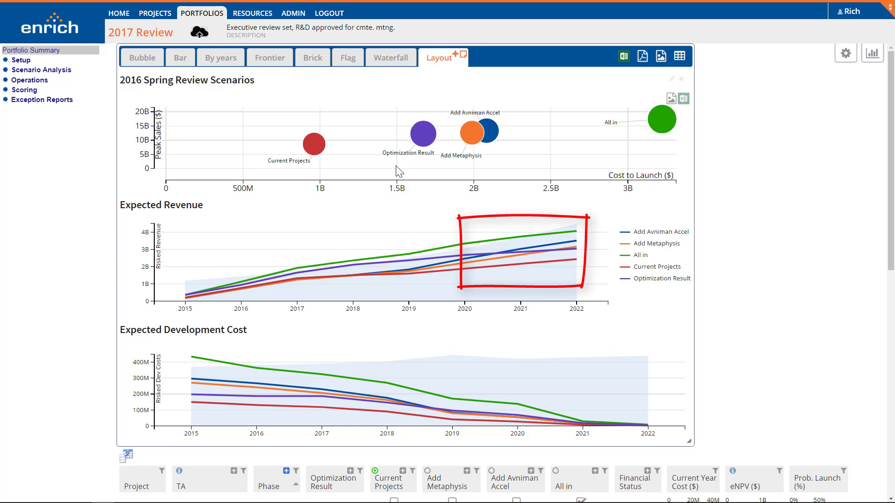
pyautogui.click(843, 52)
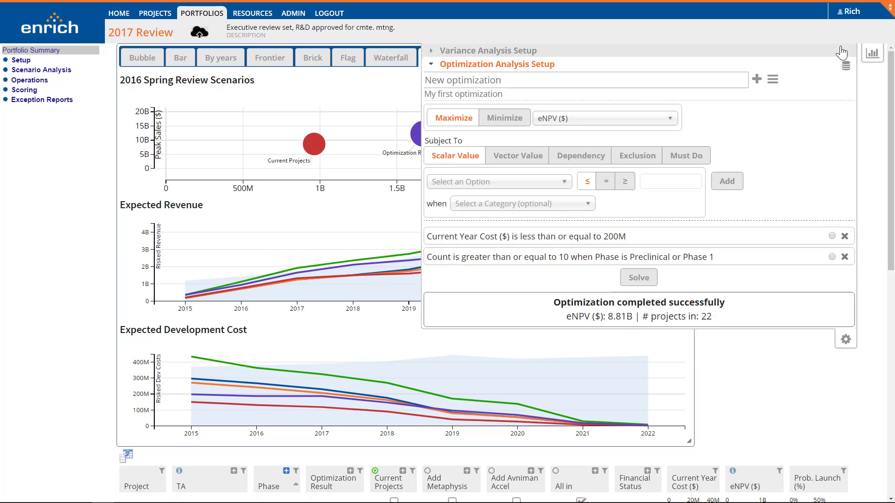
# Step: Enable ±50% sensitivity on the Current Year Cost ≤ 200M limit, re-solve, and hide the setup
pyautogui.click(832, 236)
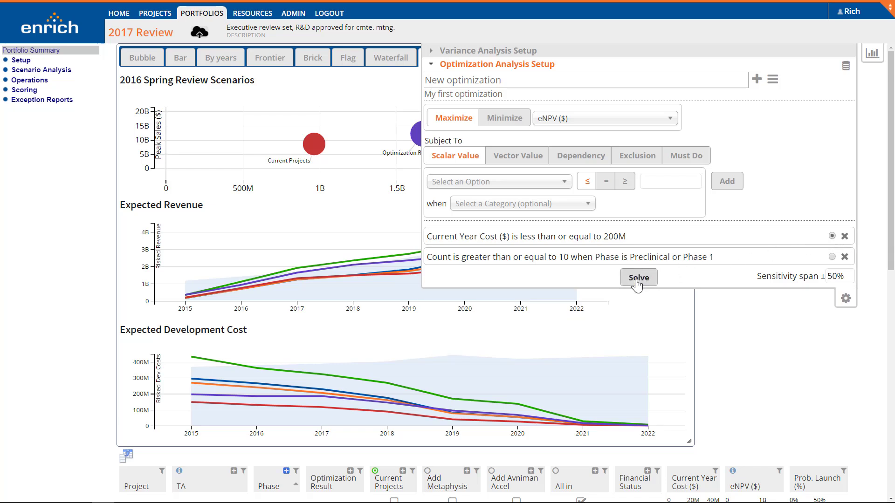
pyautogui.click(637, 279)
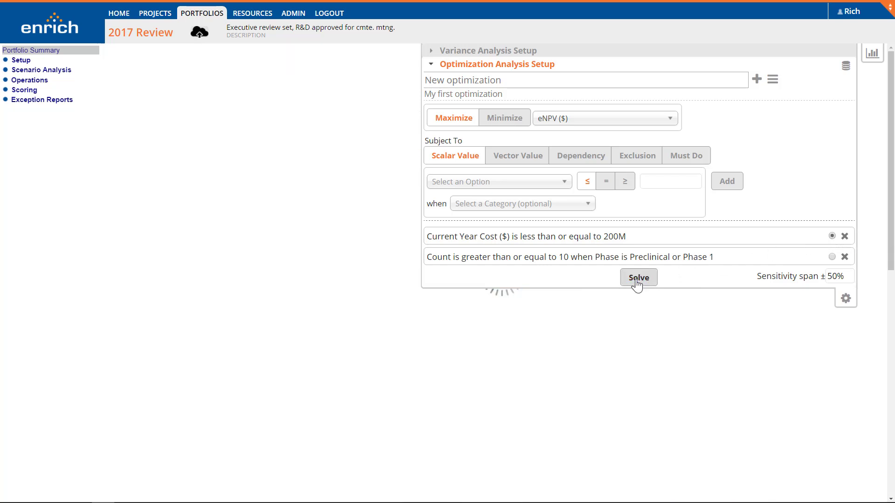
pyautogui.click(846, 301)
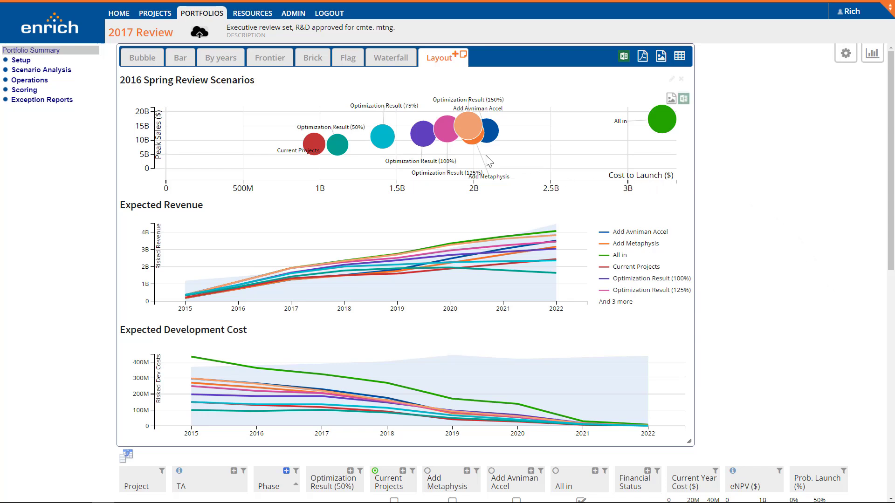
pyautogui.moveTo(418, 133)
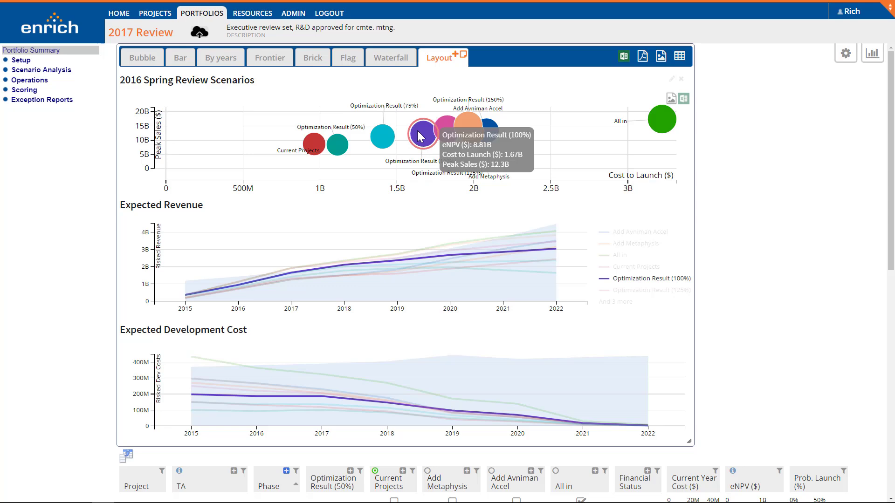
pyautogui.moveTo(322, 138)
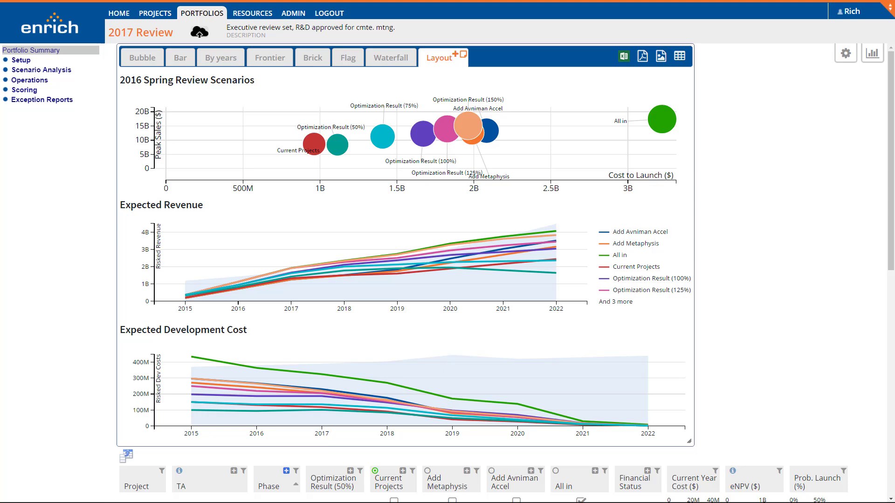
# Step: Set the waterfall to run from Base Portfolio to Optimization Result (100%)
pyautogui.click(376, 56)
pyautogui.click(189, 65)
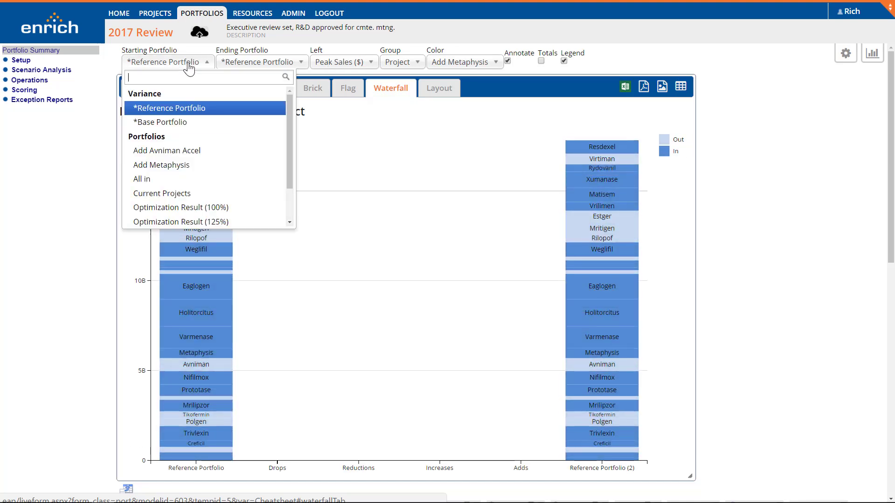
pyautogui.click(174, 123)
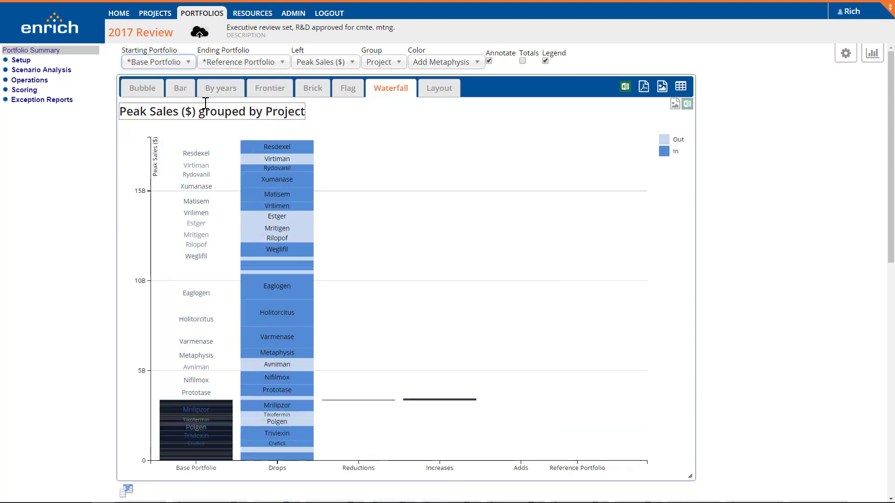
pyautogui.click(228, 65)
pyautogui.write('opt')
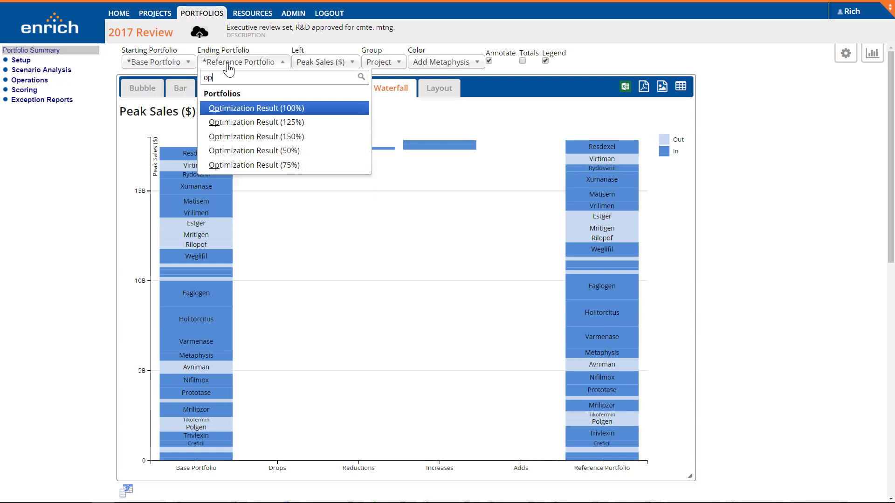
pyautogui.click(239, 112)
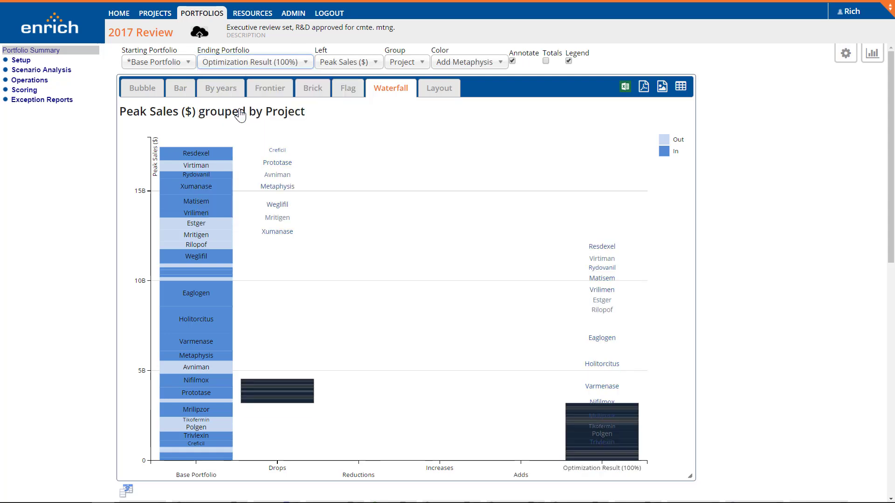
# Step: Chart eNPV ($) grouped by TA, with totals shown on the bars
pyautogui.click(348, 63)
pyautogui.write('enp')
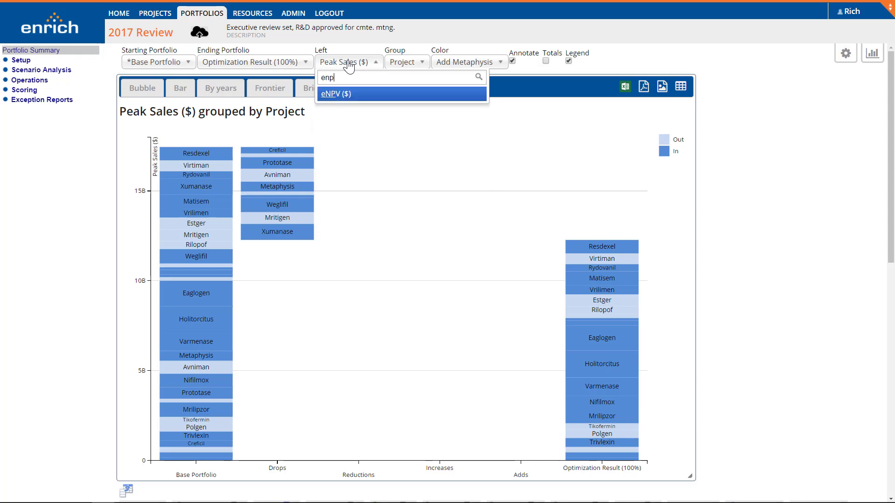
pyautogui.press('Return')
pyautogui.write('ta')
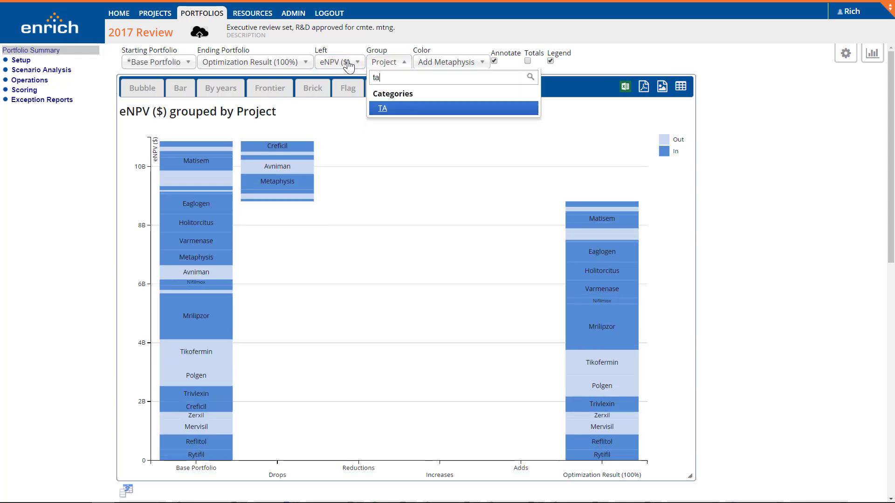
pyautogui.press('Return')
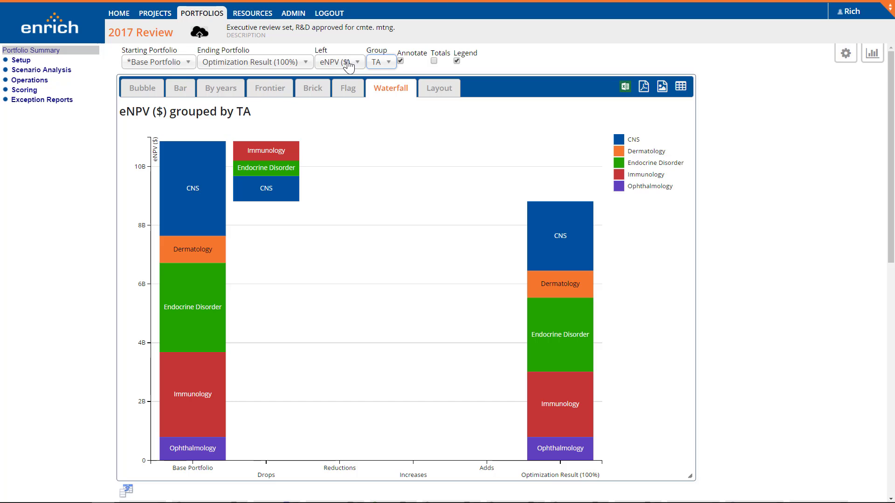
pyautogui.click(434, 61)
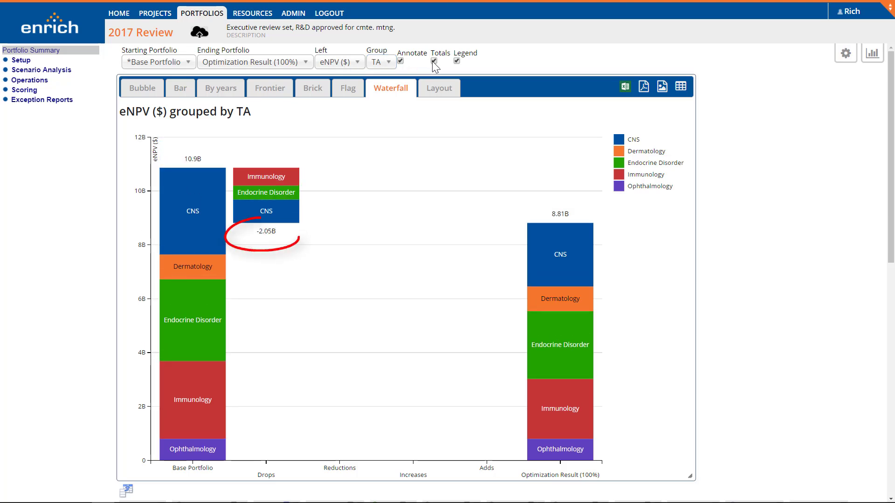